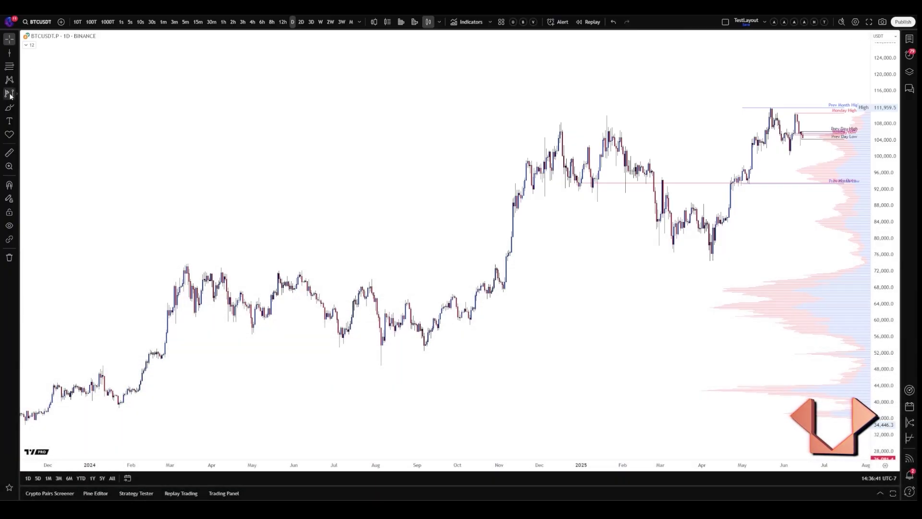
Step: Place Fixed Range Volume Profiles over the 29 Feb to 3 Nov 2024 range and the consolidation starting 21 Nov 2024
{"action": "left_click", "coordinate": [15, 94]}
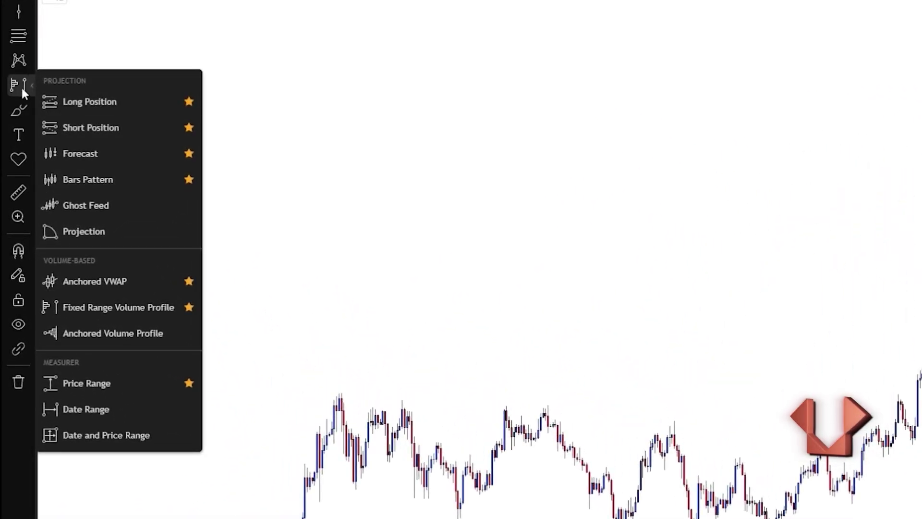
{"action": "left_click", "coordinate": [92, 306]}
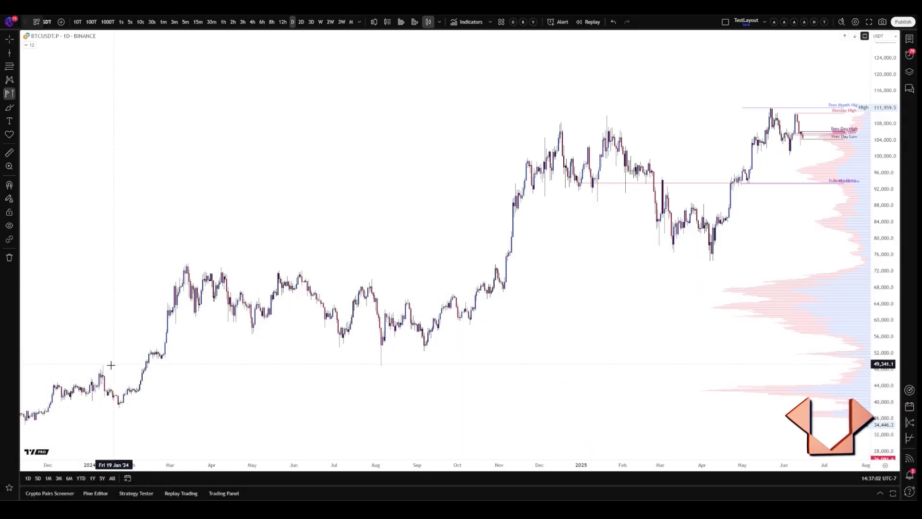
{"action": "left_click", "coordinate": [169, 306]}
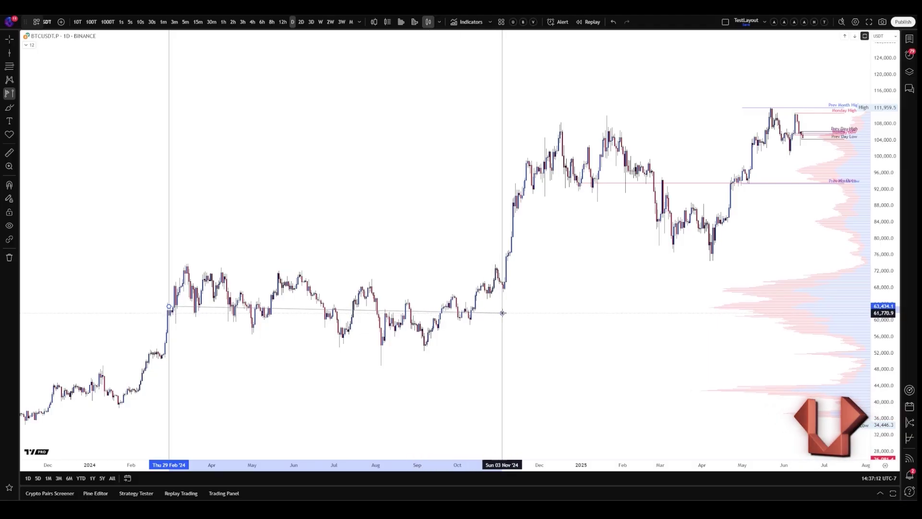
{"action": "left_click", "coordinate": [502, 312]}
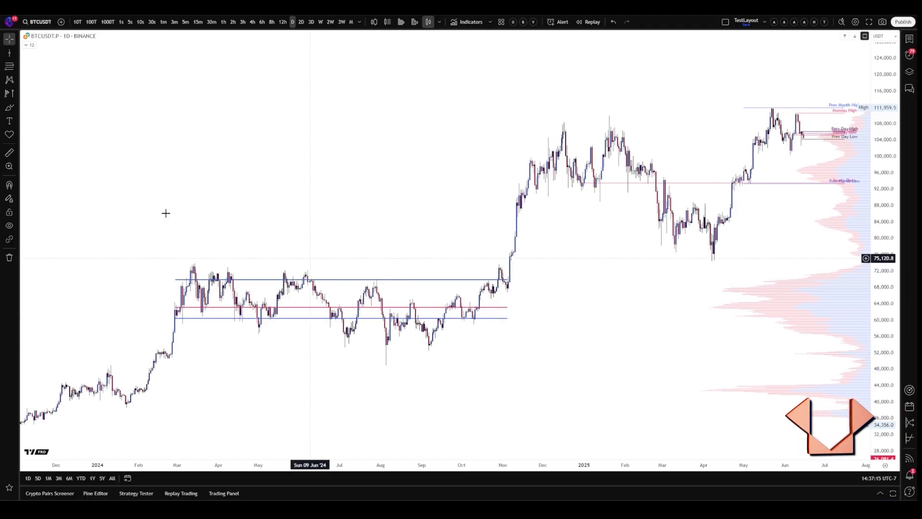
{"action": "left_click", "coordinate": [530, 173]}
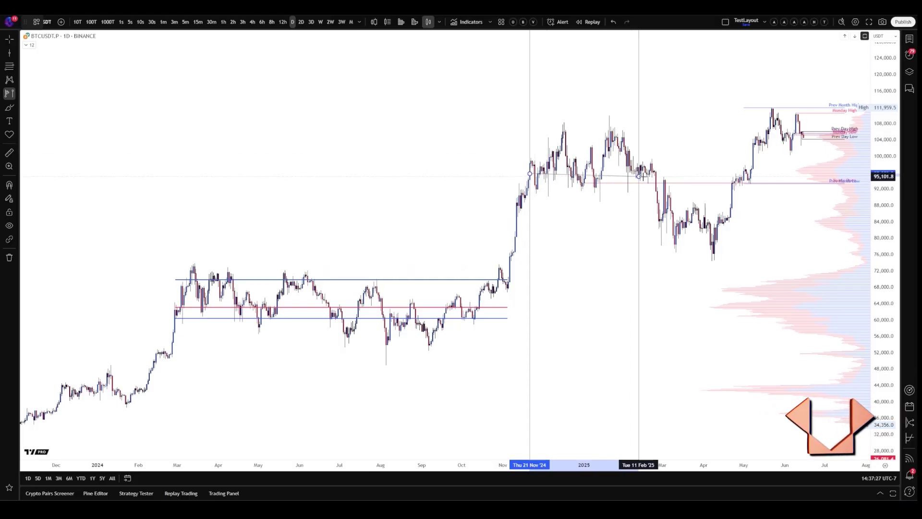
{"action": "left_click", "coordinate": [654, 177]}
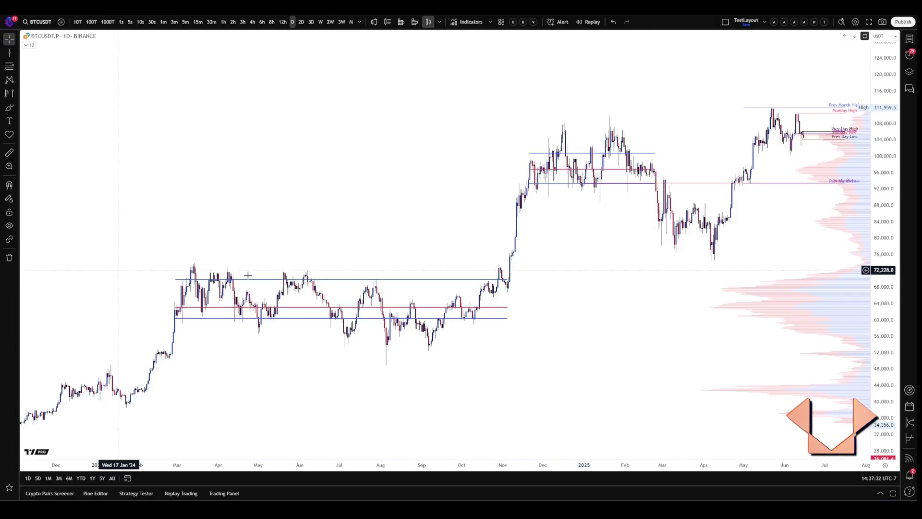
Step: Brush over the 2024 range's value area edges, bracket and label them 68%, and trace its price swings through the breakout arrow
{"action": "left_click", "coordinate": [9, 107]}
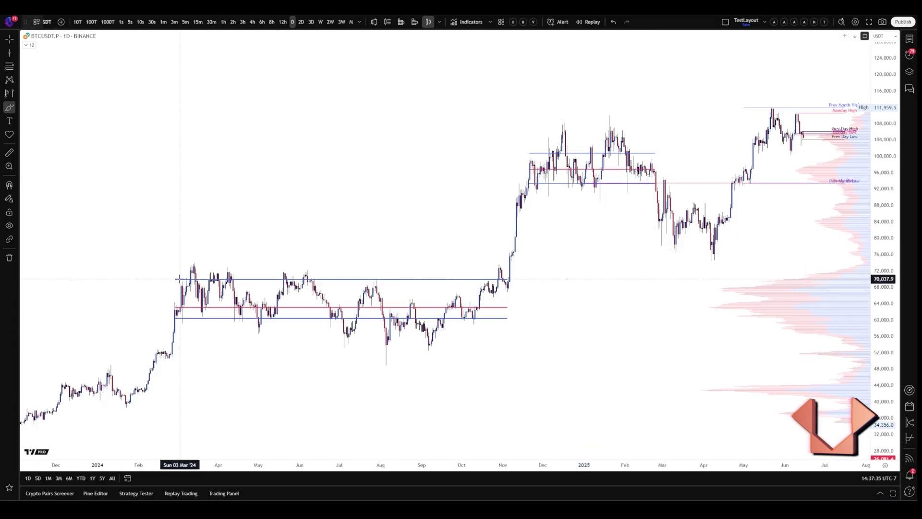
{"action": "left_click_drag", "start_coordinate": [180, 279], "coordinate": [555, 283]}
{"action": "left_click_drag", "start_coordinate": [179, 318], "coordinate": [511, 318]}
{"action": "left_click_drag", "start_coordinate": [560, 282], "coordinate": [559, 327]}
{"action": "mouse_move", "coordinate": [592, 291]}
{"action": "left_mouse_down"}
{"action": "mouse_move", "coordinate": [592, 298]}
{"action": "mouse_move", "coordinate": [611, 287]}
{"action": "mouse_move", "coordinate": [614, 302]}
{"action": "mouse_move", "coordinate": [627, 296]}
{"action": "left_mouse_up"}
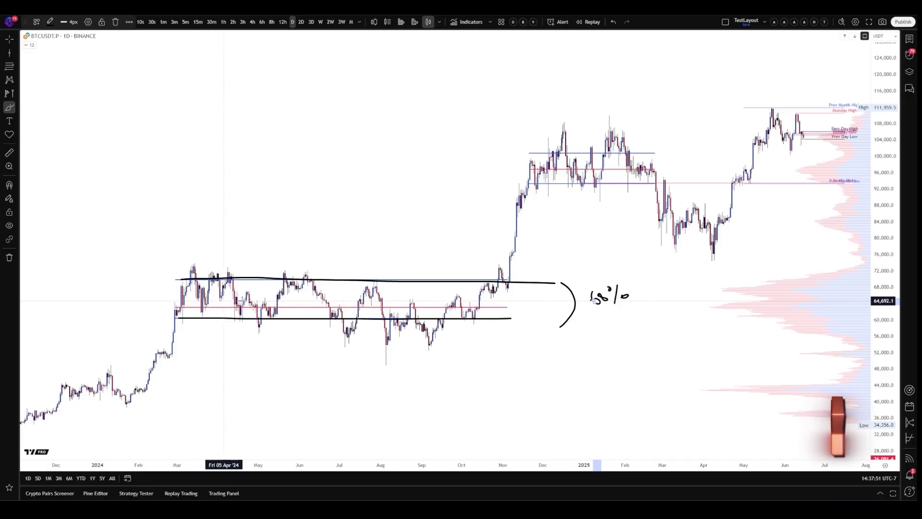
{"action": "mouse_move", "coordinate": [179, 310]}
{"action": "left_mouse_down"}
{"action": "mouse_move", "coordinate": [185, 279]}
{"action": "mouse_move", "coordinate": [196, 296]}
{"action": "mouse_move", "coordinate": [222, 281]}
{"action": "mouse_move", "coordinate": [286, 280]}
{"action": "mouse_move", "coordinate": [346, 337]}
{"action": "mouse_move", "coordinate": [400, 312]}
{"action": "mouse_move", "coordinate": [429, 342]}
{"action": "mouse_move", "coordinate": [456, 302]}
{"action": "mouse_move", "coordinate": [513, 283]}
{"action": "mouse_move", "coordinate": [544, 197]}
{"action": "left_mouse_up"}
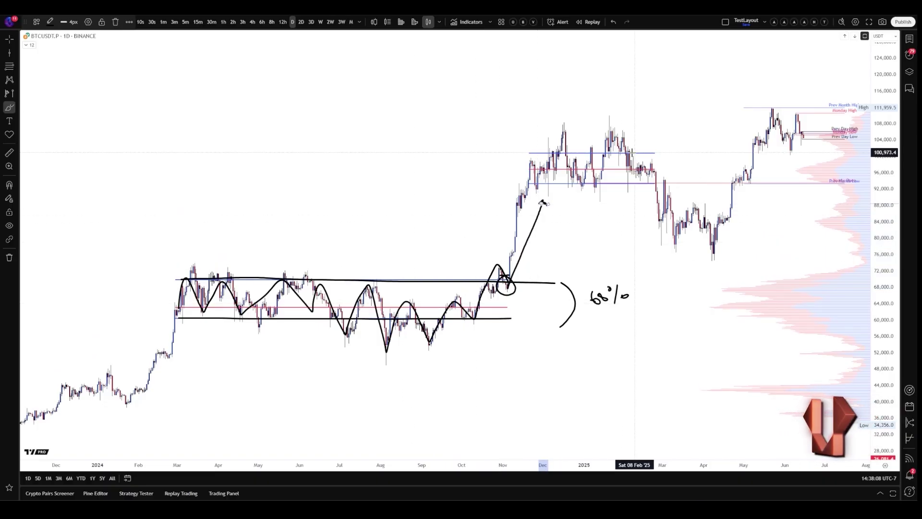
Step: Brush the second range's value area edges across to June 2025, trace its swings and breakdown retest, and bracket the area below
{"action": "left_click_drag", "start_coordinate": [511, 151], "coordinate": [736, 152]}
{"action": "left_click_drag", "start_coordinate": [515, 183], "coordinate": [829, 182]}
{"action": "left_click_drag", "start_coordinate": [678, 152], "coordinate": [804, 148]}
{"action": "mouse_move", "coordinate": [527, 178]}
{"action": "left_mouse_down"}
{"action": "mouse_move", "coordinate": [583, 182]}
{"action": "mouse_move", "coordinate": [617, 130]}
{"action": "mouse_move", "coordinate": [657, 211]}
{"action": "mouse_move", "coordinate": [660, 179]}
{"action": "left_mouse_up"}
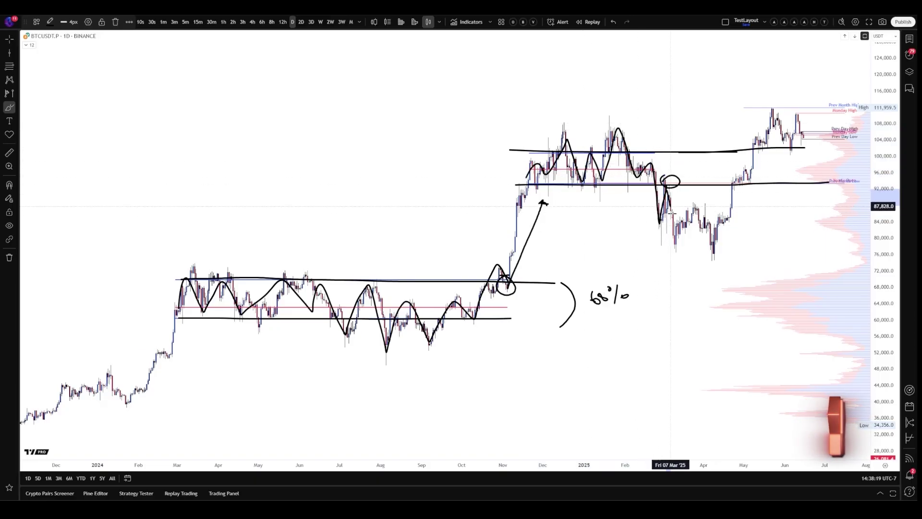
{"action": "mouse_move", "coordinate": [805, 187]}
{"action": "left_mouse_down"}
{"action": "mouse_move", "coordinate": [848, 211]}
{"action": "mouse_move", "coordinate": [803, 272]}
{"action": "left_mouse_up"}
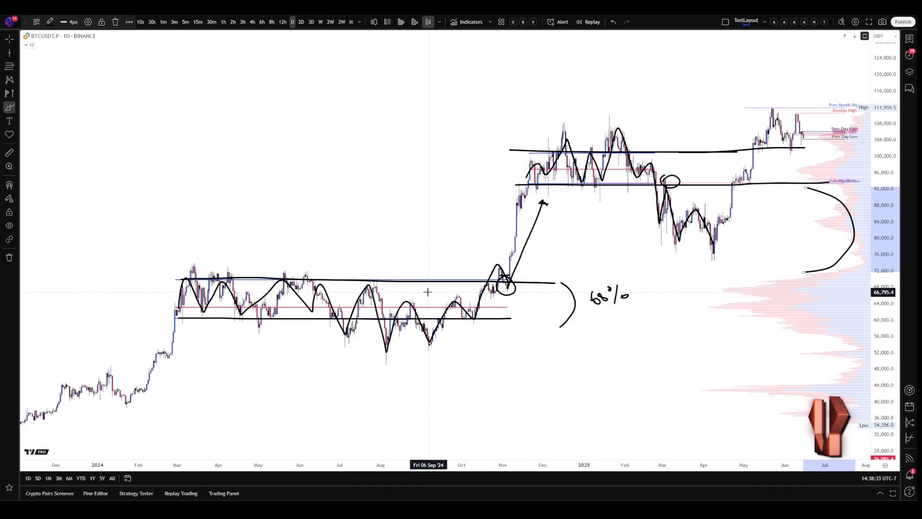
{"action": "scroll", "coordinate": [419, 289], "scroll_direction": "up", "scroll_amount": 5}
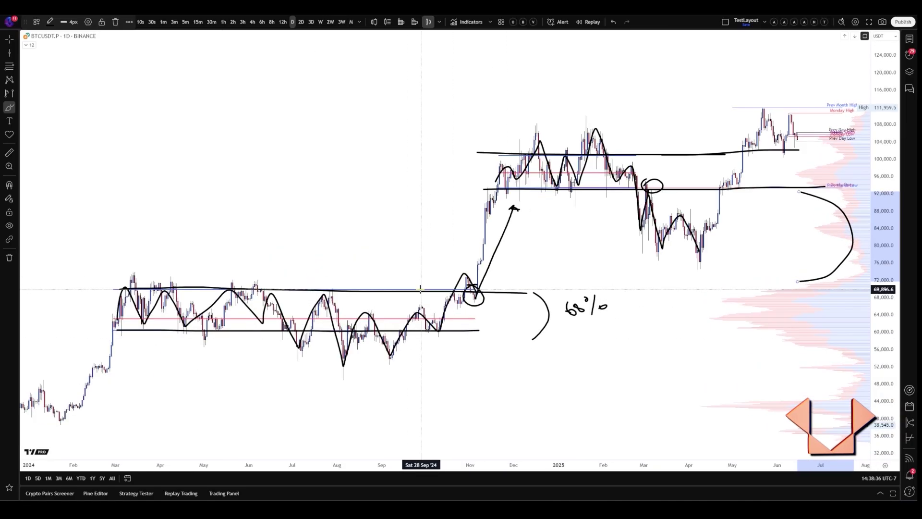
{"action": "scroll", "coordinate": [419, 289], "scroll_direction": "down", "scroll_amount": 2}
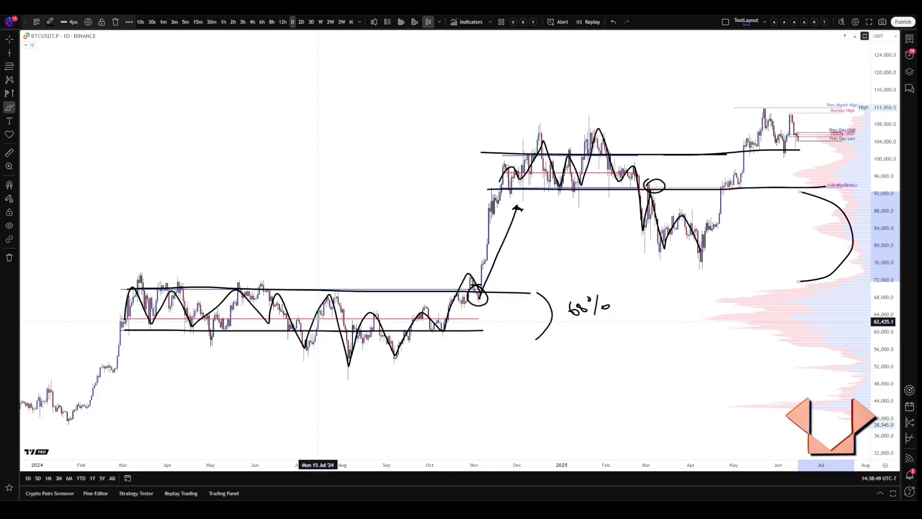
{"action": "left_click", "coordinate": [331, 312]}
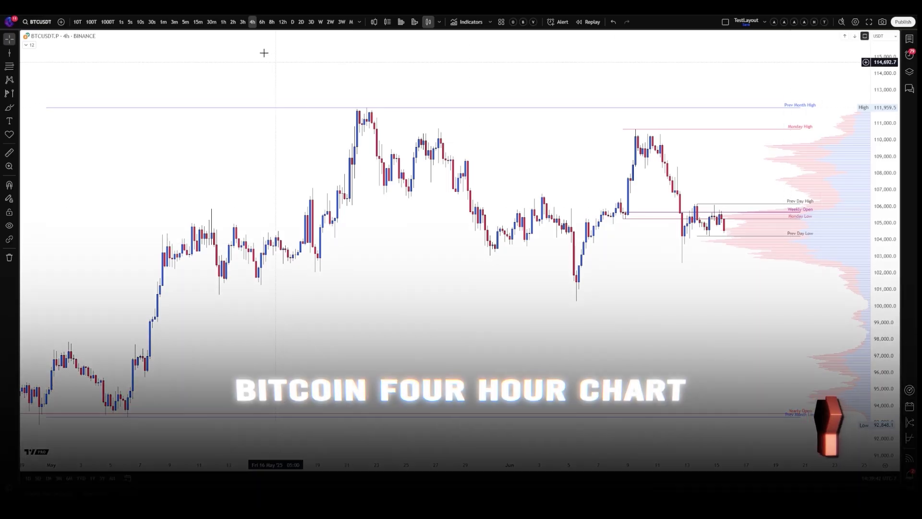
Step: Circle the early-to-mid May, start-of-June and mid-June consolidations on the four-hour chart with the brush
{"action": "left_click", "coordinate": [10, 108]}
{"action": "mouse_move", "coordinate": [319, 221]}
{"action": "left_mouse_down"}
{"action": "mouse_move", "coordinate": [175, 242]}
{"action": "mouse_move", "coordinate": [324, 227]}
{"action": "left_mouse_up"}
{"action": "mouse_move", "coordinate": [540, 206]}
{"action": "left_mouse_down"}
{"action": "mouse_move", "coordinate": [465, 216]}
{"action": "mouse_move", "coordinate": [538, 207]}
{"action": "left_mouse_up"}
{"action": "left_click_drag", "start_coordinate": [739, 207], "coordinate": [682, 207]}
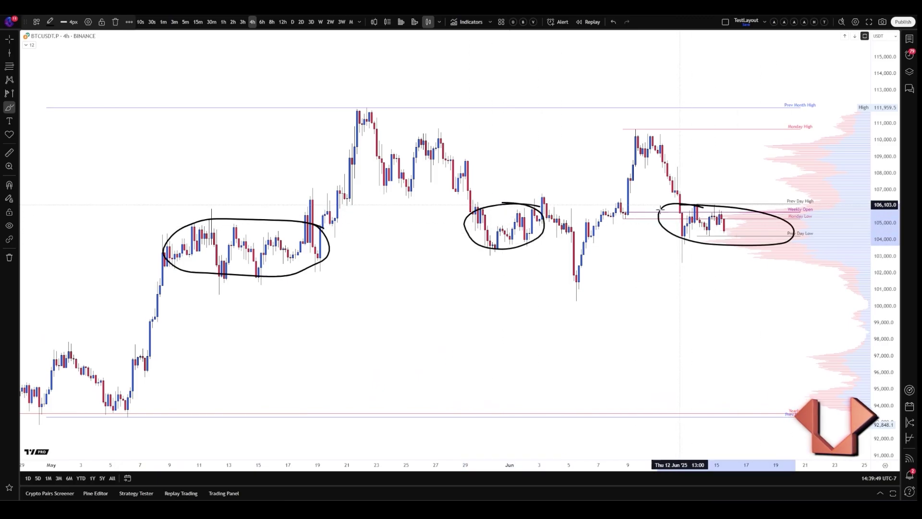
{"action": "key", "text": "Escape"}
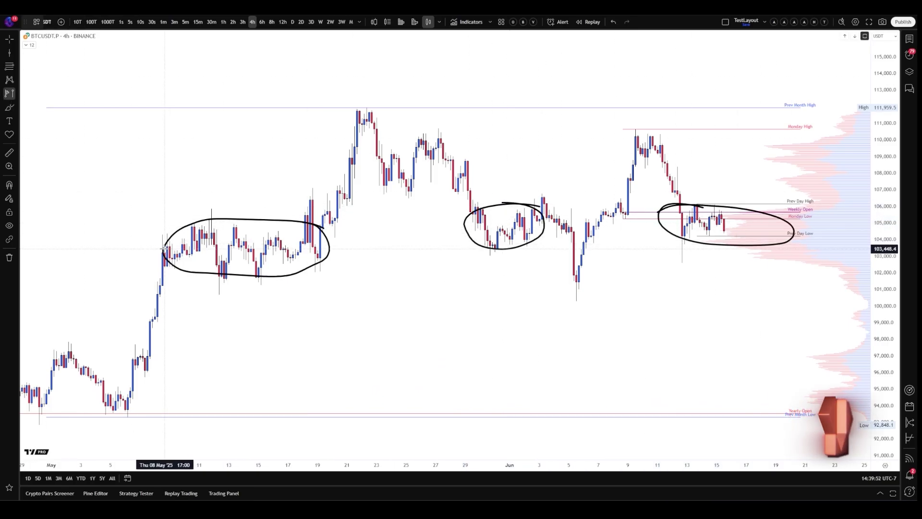
Step: Place a Fixed Range Volume Profile from 8 May 17:00 to 19 May 05:00 and open its settings
{"action": "left_click_drag", "start_coordinate": [163, 249], "coordinate": [321, 253]}
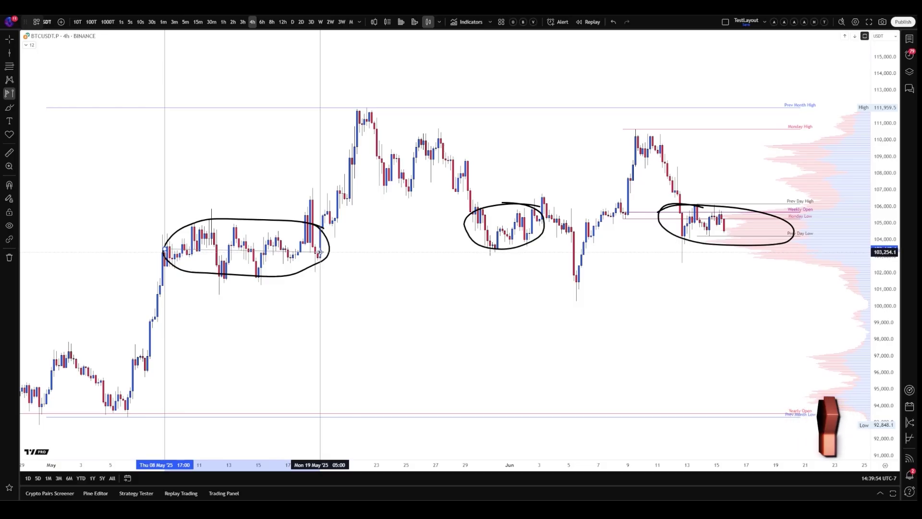
{"action": "left_click", "coordinate": [321, 253]}
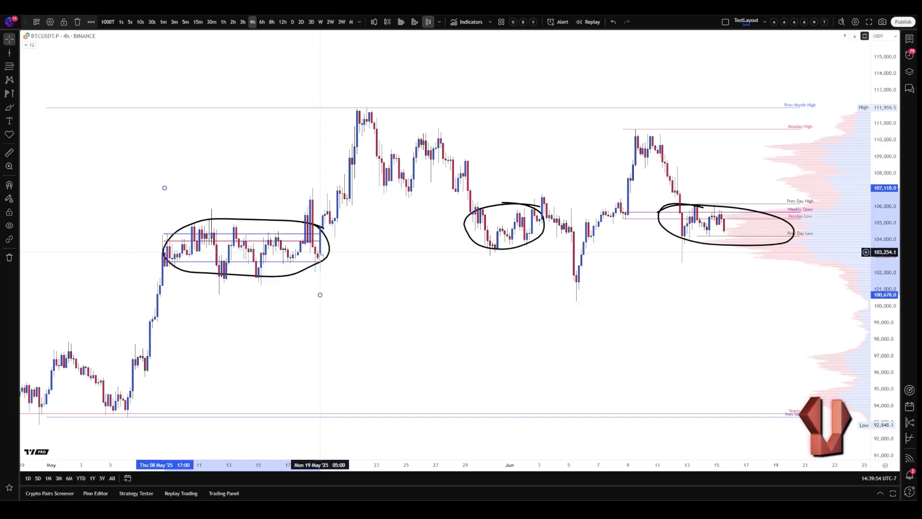
{"action": "double_click", "coordinate": [276, 279]}
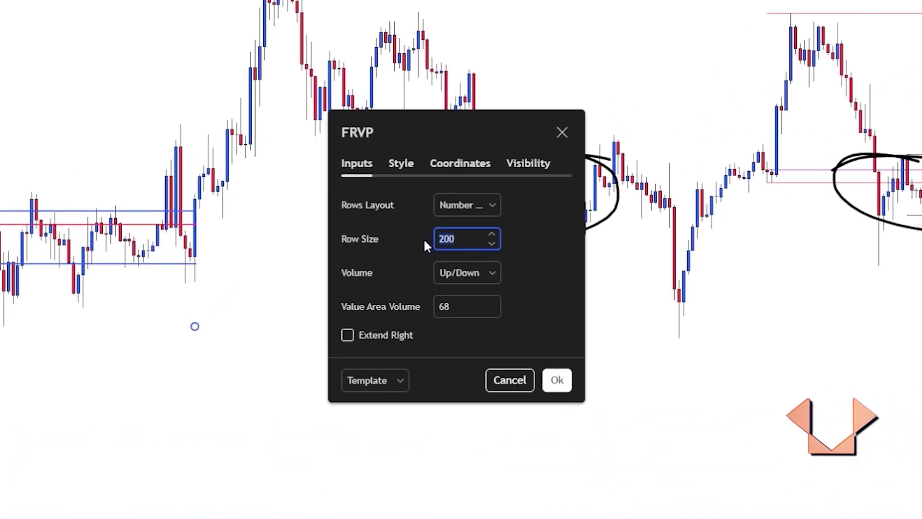
Step: Review the volume profile's style, coordinates and visibility settings
{"action": "left_click", "coordinate": [401, 164]}
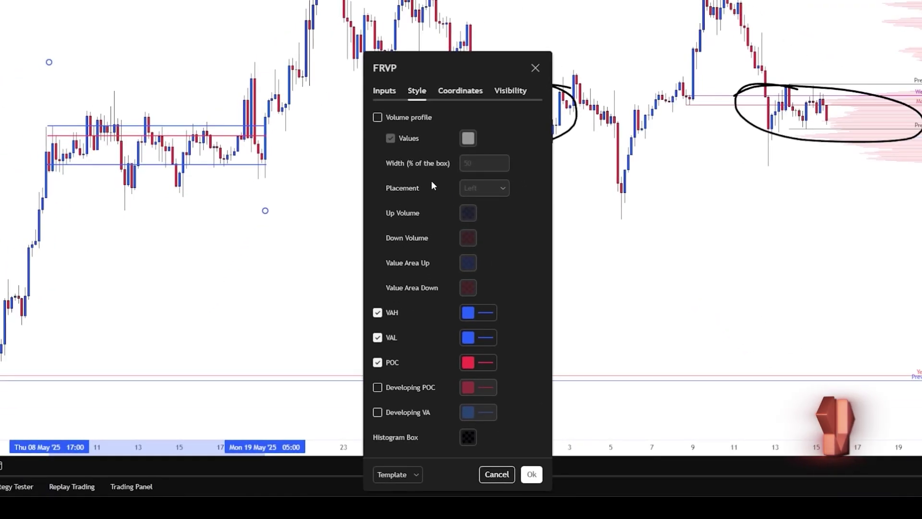
{"action": "left_click", "coordinate": [469, 90]}
{"action": "left_click", "coordinate": [497, 91]}
{"action": "left_click", "coordinate": [474, 91]}
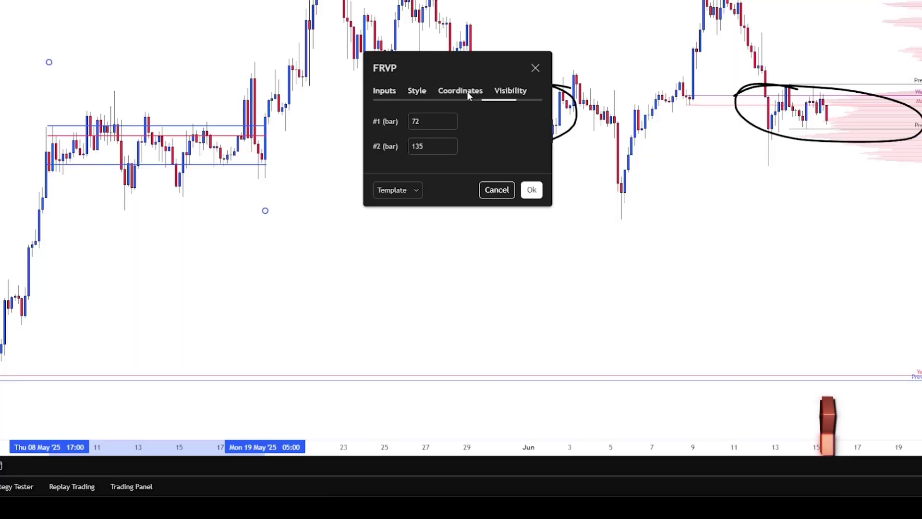
{"action": "left_click", "coordinate": [417, 91]}
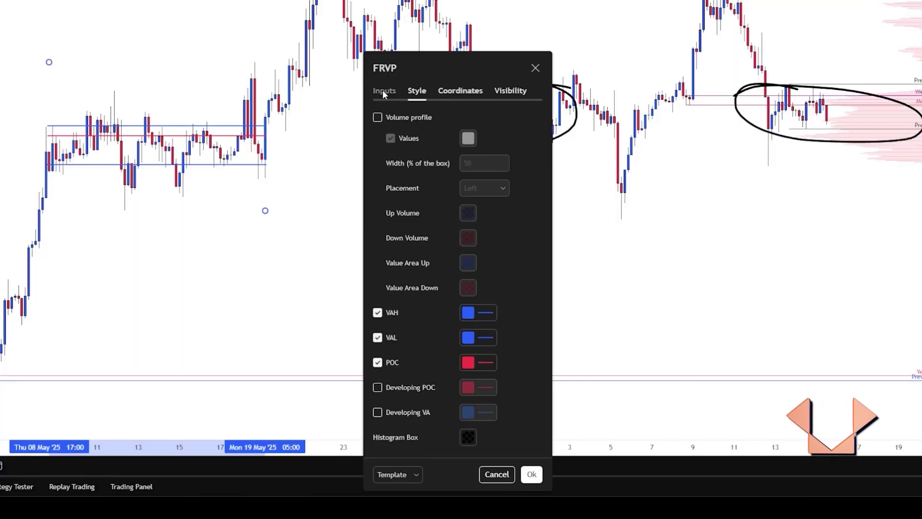
Step: Try the volume profile histogram and the Extend Right option, leaving both turned off
{"action": "left_click", "coordinate": [380, 117]}
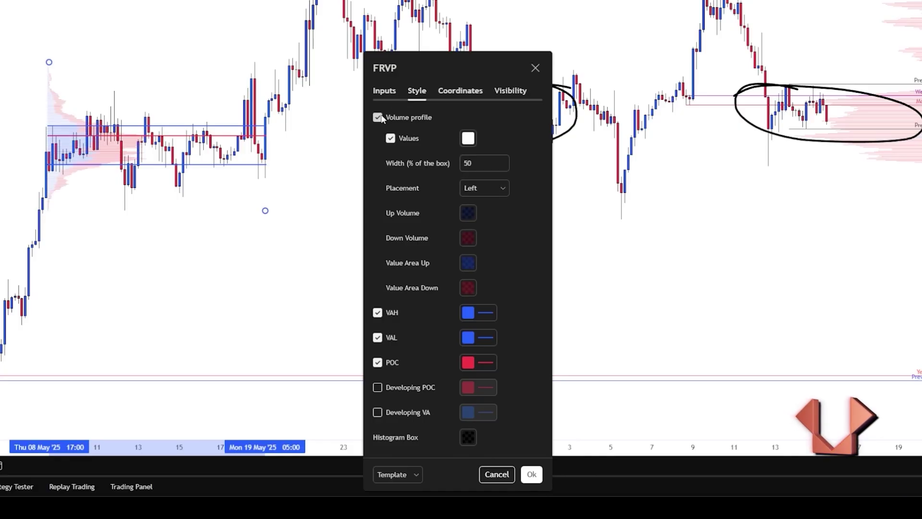
{"action": "left_click", "coordinate": [377, 117]}
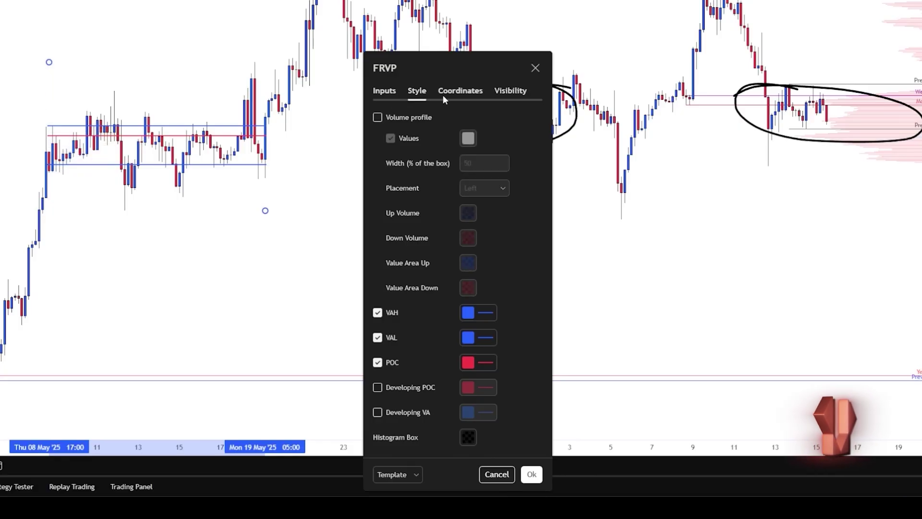
{"action": "left_click", "coordinate": [443, 91]}
{"action": "left_click", "coordinate": [384, 90]}
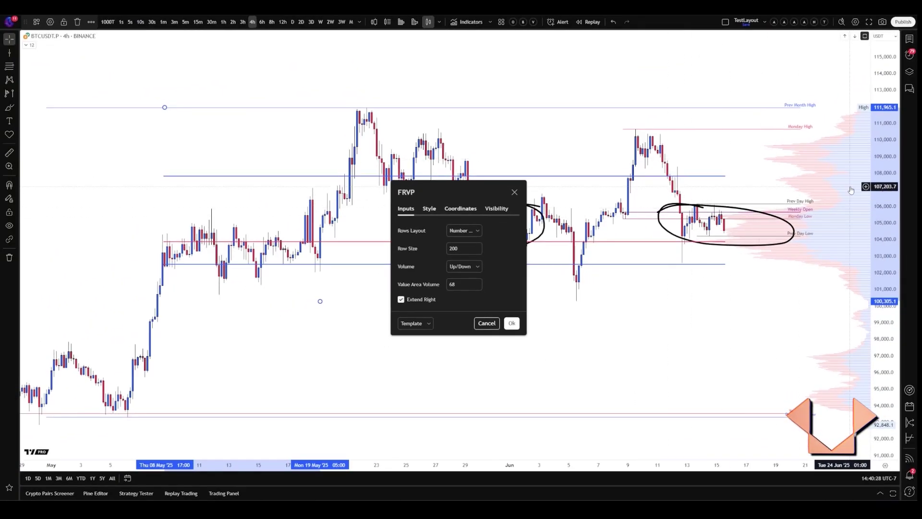
{"action": "left_click", "coordinate": [401, 299]}
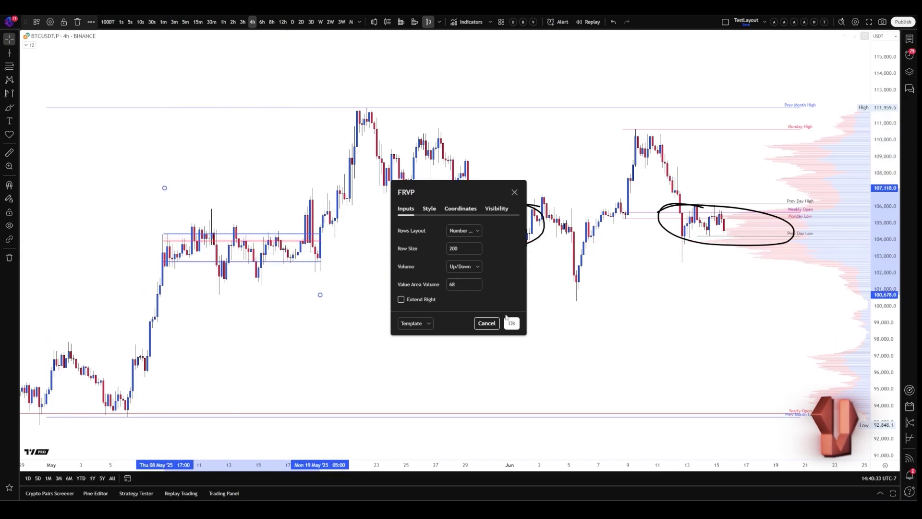
{"action": "key", "text": "Return"}
Step: Brush the rally out of the May value area, the circled lower high near 110,000 and the decline into late May
{"action": "left_click", "coordinate": [9, 107]}
{"action": "mouse_move", "coordinate": [312, 235]}
{"action": "left_mouse_down"}
{"action": "mouse_move", "coordinate": [341, 116]}
{"action": "mouse_move", "coordinate": [354, 118]}
{"action": "mouse_move", "coordinate": [394, 182]}
{"action": "mouse_move", "coordinate": [432, 138]}
{"action": "mouse_move", "coordinate": [507, 136]}
{"action": "left_mouse_up"}
{"action": "mouse_move", "coordinate": [431, 123]}
{"action": "left_mouse_down"}
{"action": "mouse_move", "coordinate": [449, 140]}
{"action": "mouse_move", "coordinate": [431, 124]}
{"action": "mouse_move", "coordinate": [473, 208]}
{"action": "left_mouse_up"}
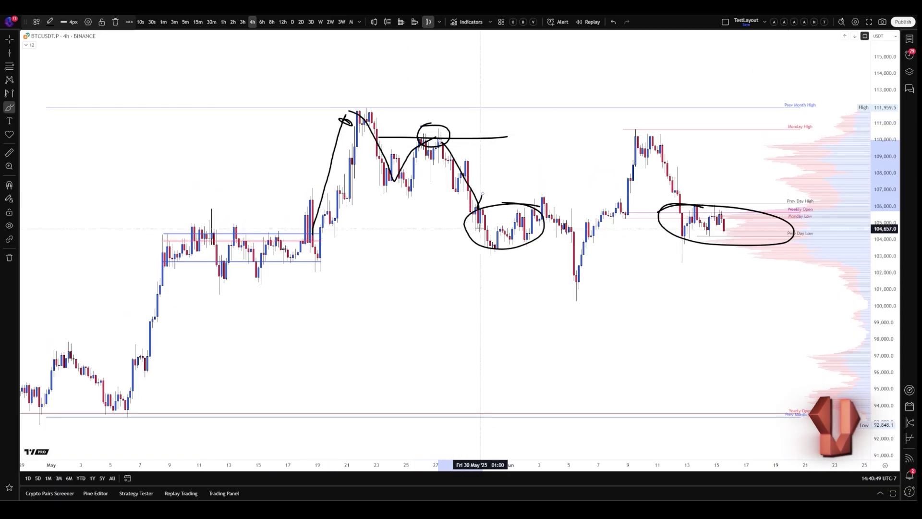
Step: Extend the May profile's value area high and low with brush lines across to late June
{"action": "left_click_drag", "start_coordinate": [346, 228], "coordinate": [585, 232]}
{"action": "left_click_drag", "start_coordinate": [329, 263], "coordinate": [855, 268]}
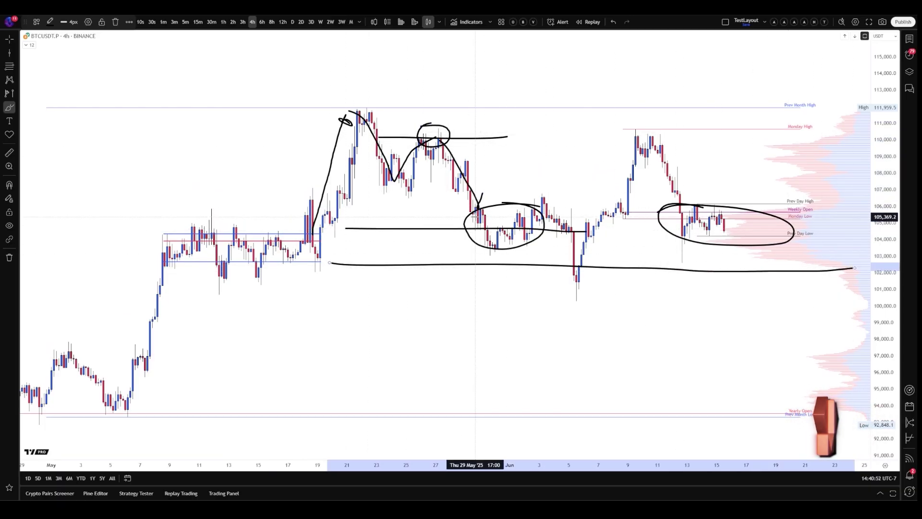
{"action": "left_click_drag", "start_coordinate": [327, 232], "coordinate": [848, 231]}
Step: Trace the June price swings below and back above the value area, mark the high near 110,000 and circle the mid-June consolidation
{"action": "mouse_move", "coordinate": [470, 220]}
{"action": "left_mouse_down"}
{"action": "mouse_move", "coordinate": [504, 235]}
{"action": "mouse_move", "coordinate": [522, 222]}
{"action": "mouse_move", "coordinate": [572, 240]}
{"action": "mouse_move", "coordinate": [576, 284]}
{"action": "left_mouse_up"}
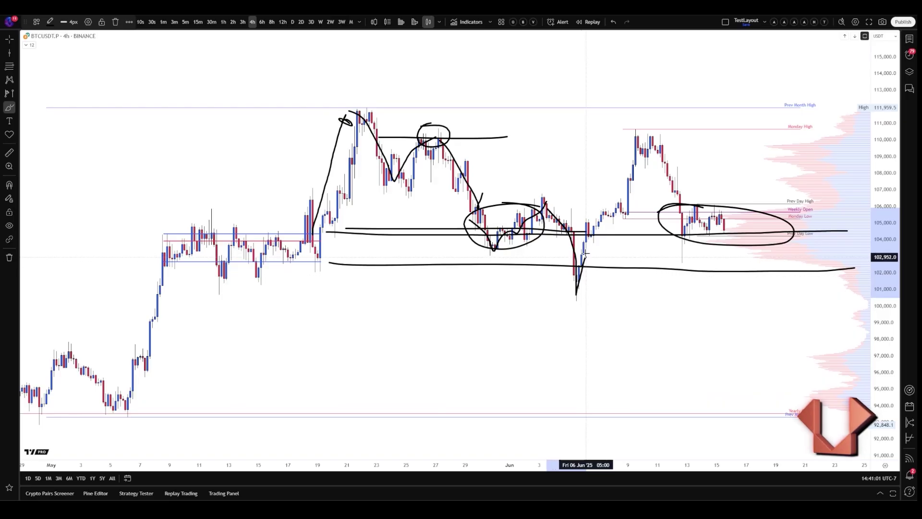
{"action": "mouse_move", "coordinate": [595, 232]}
{"action": "left_mouse_down"}
{"action": "mouse_move", "coordinate": [643, 146]}
{"action": "mouse_move", "coordinate": [700, 138]}
{"action": "mouse_move", "coordinate": [683, 243]}
{"action": "left_mouse_up"}
{"action": "mouse_move", "coordinate": [717, 204]}
{"action": "left_mouse_down"}
{"action": "mouse_move", "coordinate": [669, 243]}
{"action": "mouse_move", "coordinate": [749, 223]}
{"action": "left_mouse_up"}
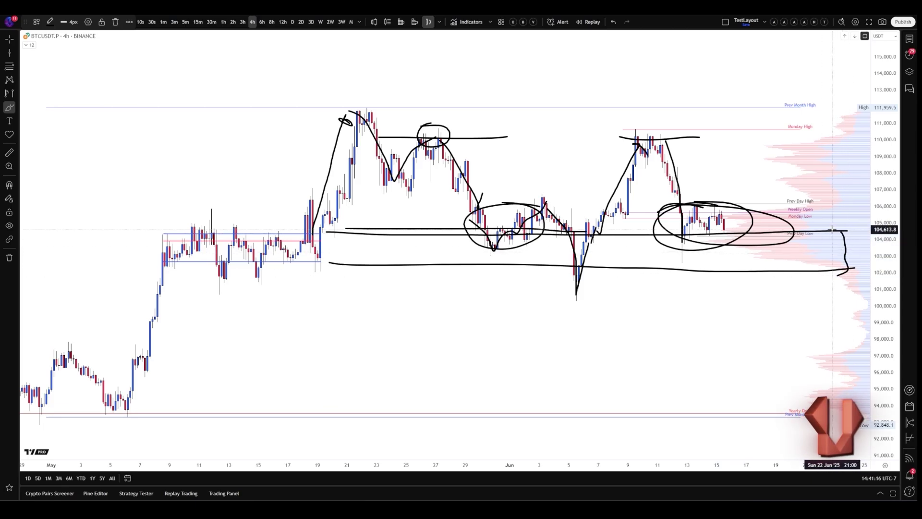
Step: Circle the bracketed value area zone and brush a projected breakdown arrow to about 98,500
{"action": "left_click_drag", "start_coordinate": [833, 227], "coordinate": [844, 279]}
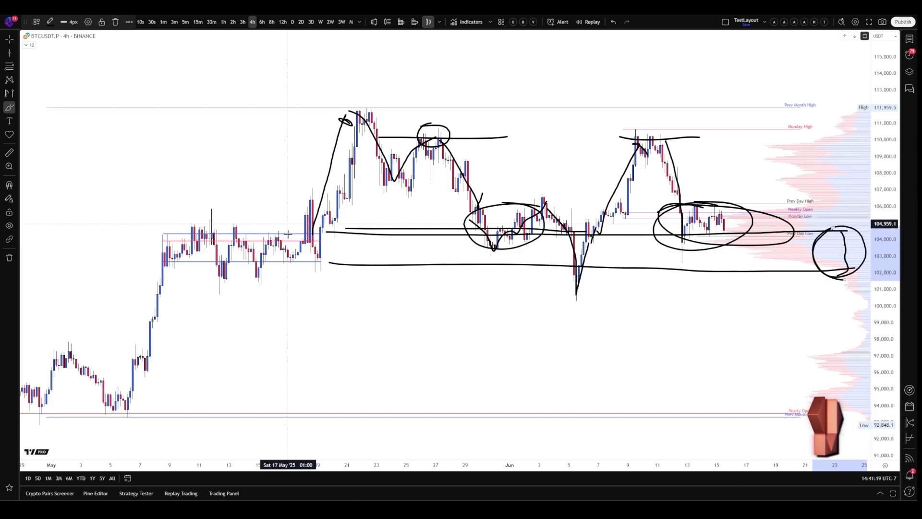
{"action": "left_click_drag", "start_coordinate": [691, 252], "coordinate": [722, 327]}
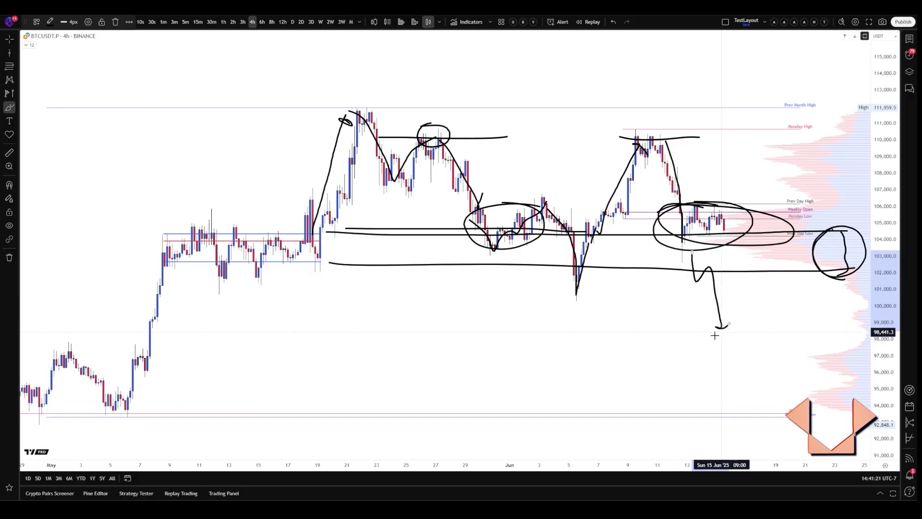
Step: Circle the late April to early May consolidation and brush its upper and lower edges at about 97,000 and 92,500
{"action": "scroll", "coordinate": [721, 331], "scroll_direction": "down", "scroll_amount": 3}
{"action": "mouse_move", "coordinate": [350, 228]}
{"action": "left_mouse_down"}
{"action": "mouse_move", "coordinate": [171, 241]}
{"action": "mouse_move", "coordinate": [326, 275]}
{"action": "mouse_move", "coordinate": [349, 225]}
{"action": "left_mouse_up"}
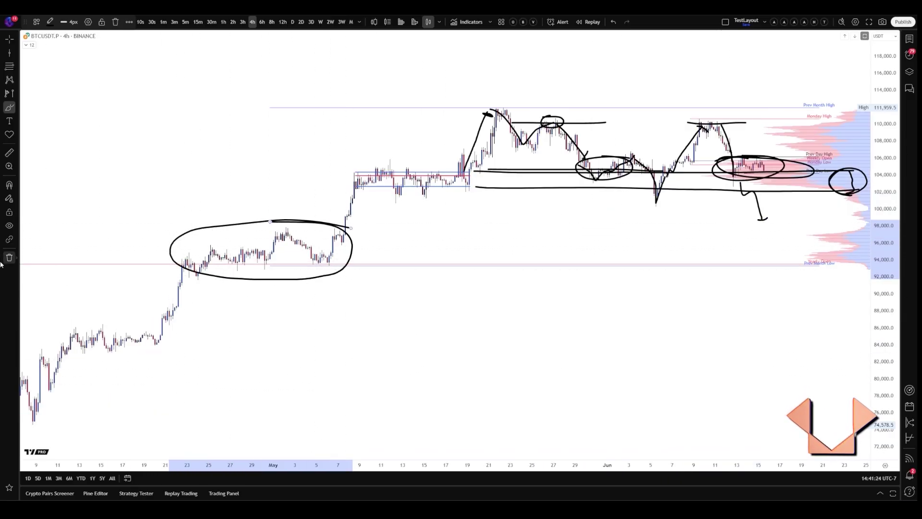
{"action": "left_click_drag", "start_coordinate": [174, 234], "coordinate": [382, 240]}
{"action": "left_click_drag", "start_coordinate": [178, 270], "coordinate": [374, 275]}
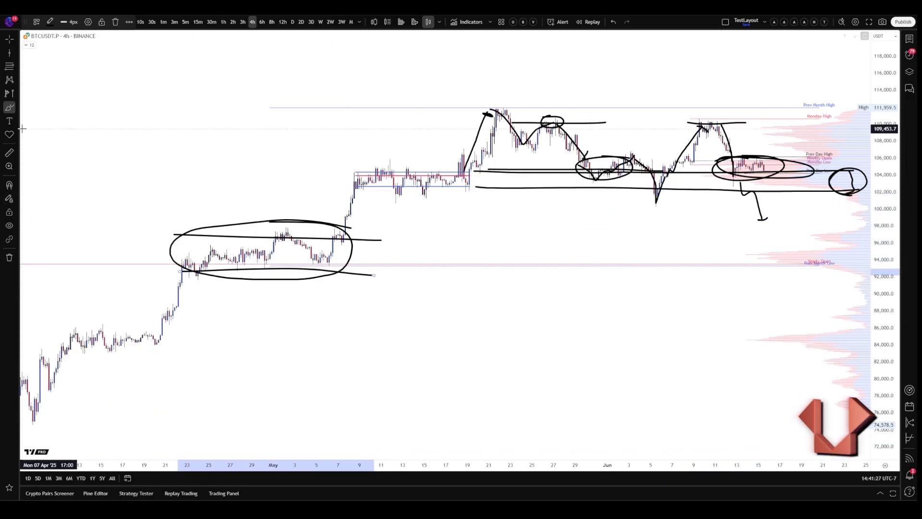
Step: Place a Fixed Range Volume Profile over the consolidation from 22 April 13:00 to 7 May 09:00
{"action": "left_click", "coordinate": [9, 93]}
{"action": "left_click", "coordinate": [182, 261]}
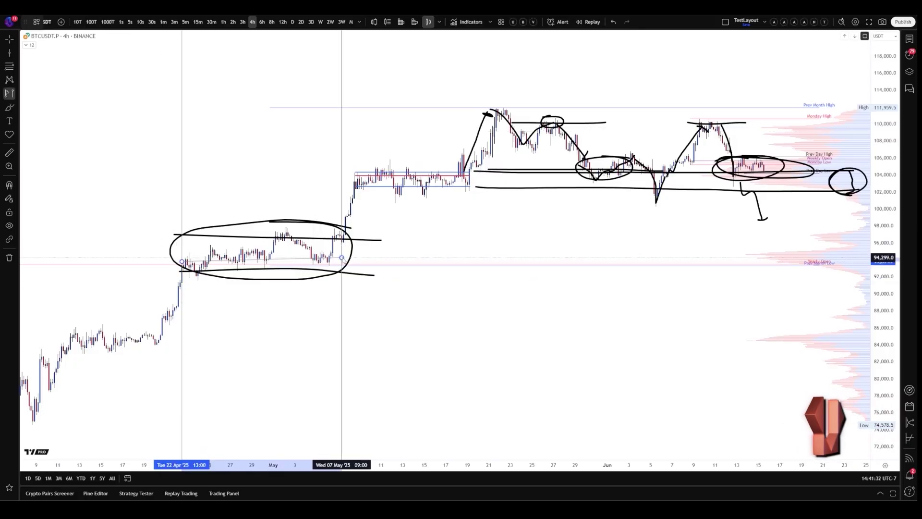
{"action": "left_click", "coordinate": [342, 285]}
{"action": "scroll", "coordinate": [436, 312], "scroll_direction": "up", "scroll_amount": 3}
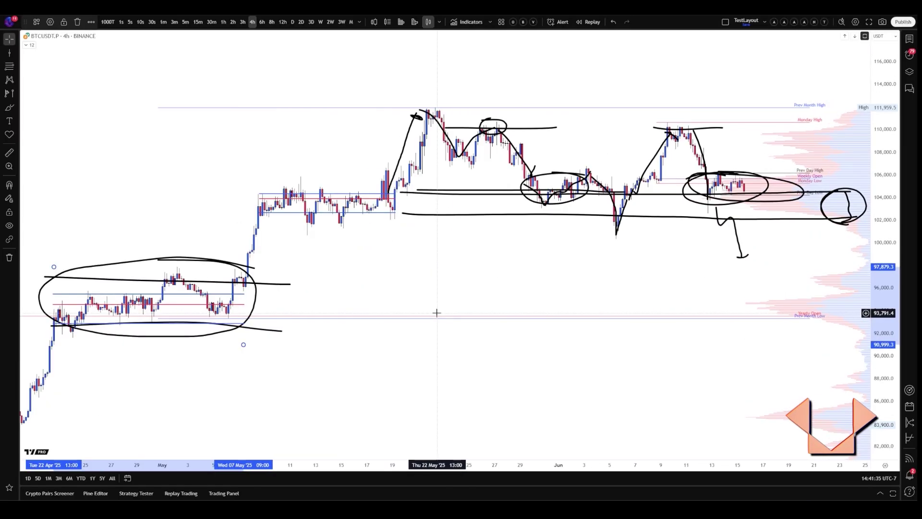
{"action": "scroll", "coordinate": [436, 312], "scroll_direction": "down", "scroll_amount": 1}
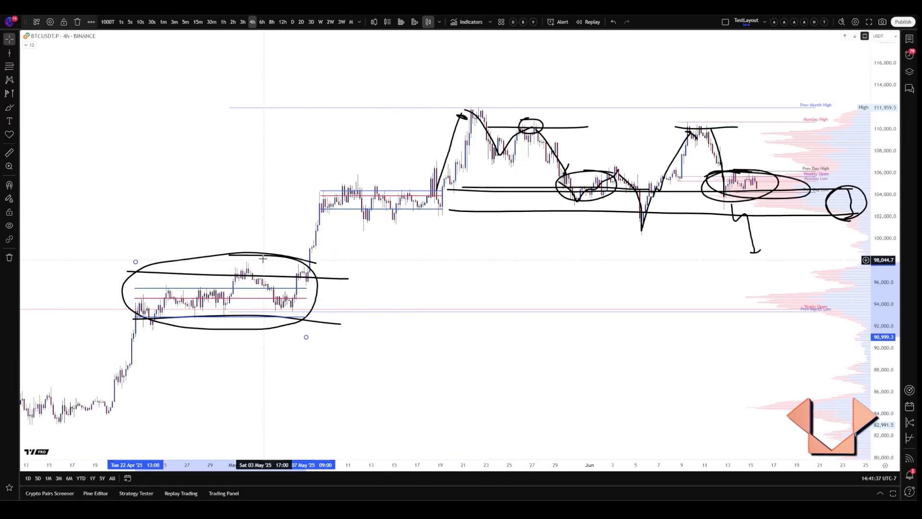
Step: Delete the circle and the brushed upper and lower edge lines around the late April to early May consolidation
{"action": "key", "text": "Delete"}
{"action": "left_click", "coordinate": [307, 277]}
{"action": "key", "text": "Delete"}
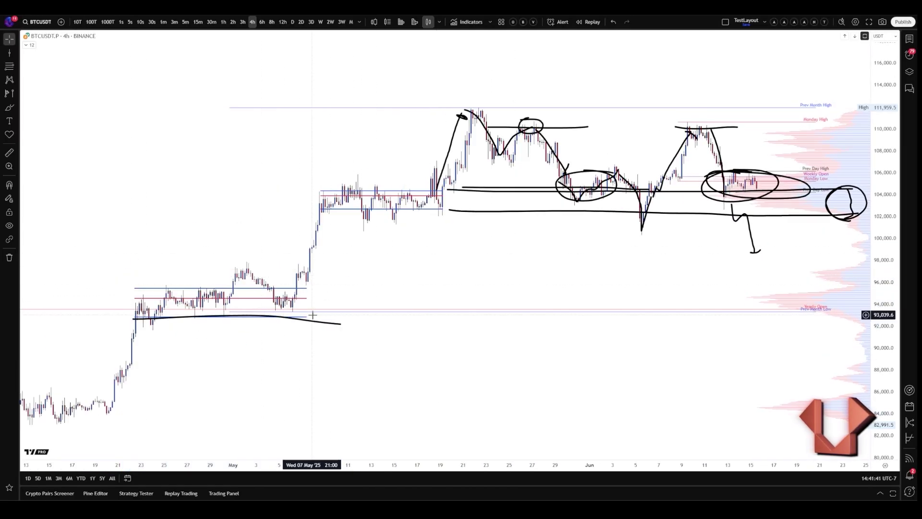
{"action": "left_click", "coordinate": [310, 320]}
{"action": "key", "text": "Delete"}
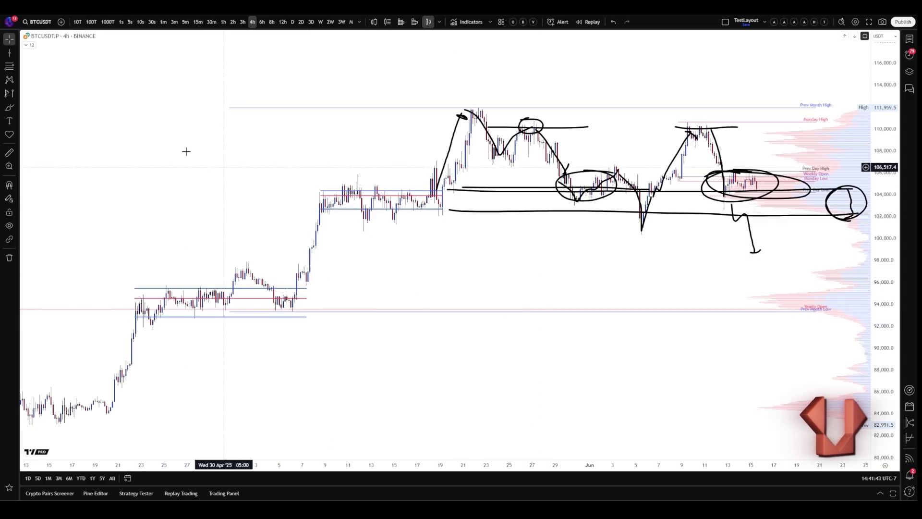
Step: Undo the late April volume profile and the brush annotations, leaving the May profile and the two June consolidation circles
{"action": "key", "text": "ctrl+z"}
{"action": "key", "text": "ctrl+z"}
{"action": "key", "text": "ctrl+z"}
{"action": "key", "text": "ctrl+z"}
{"action": "key", "text": "ctrl+z"}
{"action": "key", "text": "ctrl+z"}
{"action": "key", "text": "ctrl+z"}
{"action": "key", "text": "ctrl+z"}
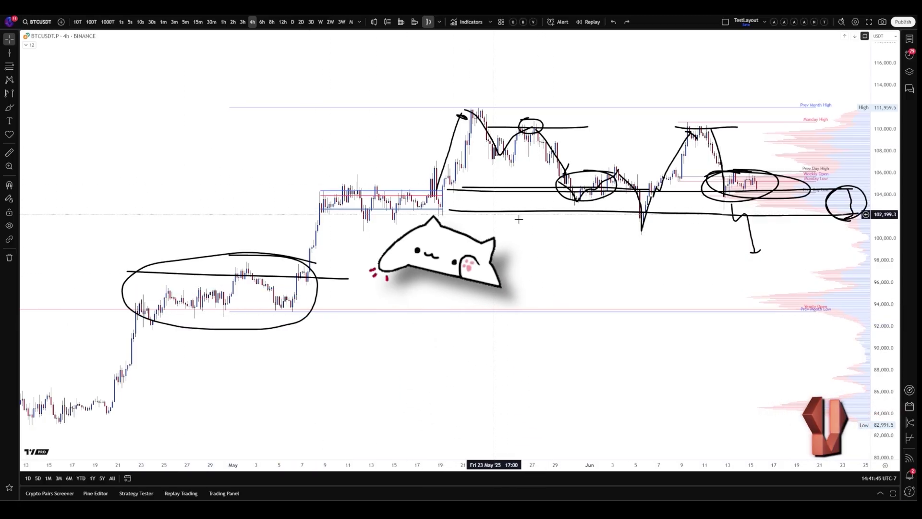
{"action": "key", "text": "ctrl+z"}
{"action": "key", "text": "ctrl+z"}
{"action": "key", "text": "ctrl+z"}
{"action": "key", "text": "ctrl+z"}
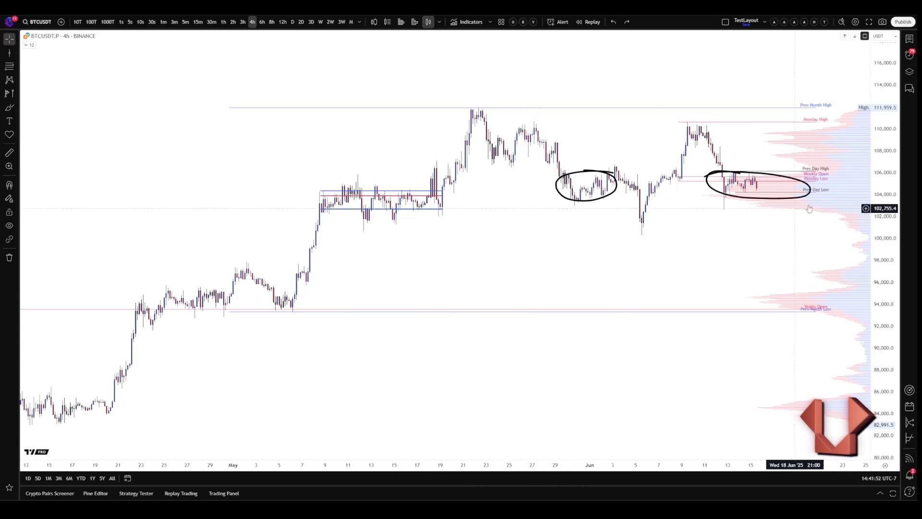
Step: Delete the remaining brush circles around the mid-June and early June consolidations
{"action": "left_click", "coordinate": [782, 200]}
{"action": "key", "text": "Delete"}
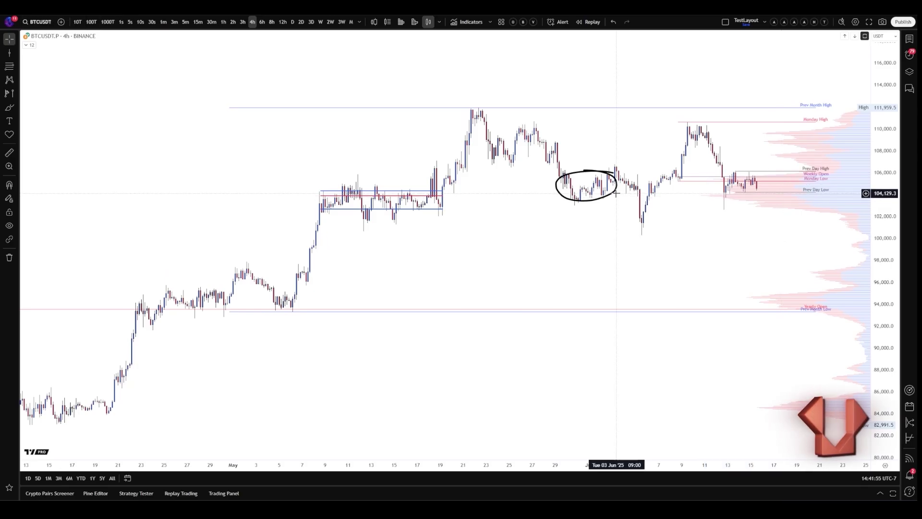
{"action": "left_click", "coordinate": [613, 196]}
{"action": "key", "text": "Delete"}
{"action": "scroll", "coordinate": [712, 261], "scroll_direction": "up", "scroll_amount": 3}
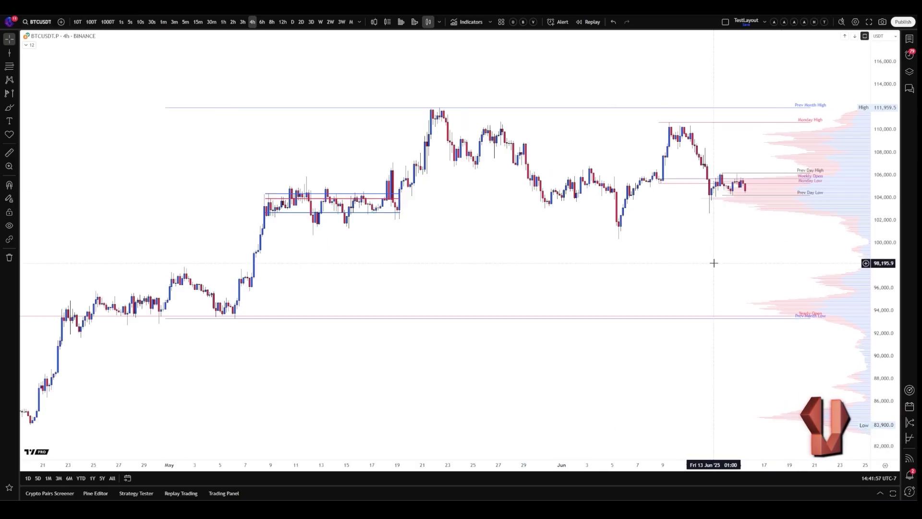
Step: Circle the 9 to 11 June and 12 to 15 June consolidations with the brush on the 30-minute chart
{"action": "scroll", "coordinate": [713, 263], "scroll_direction": "down", "scroll_amount": 3}
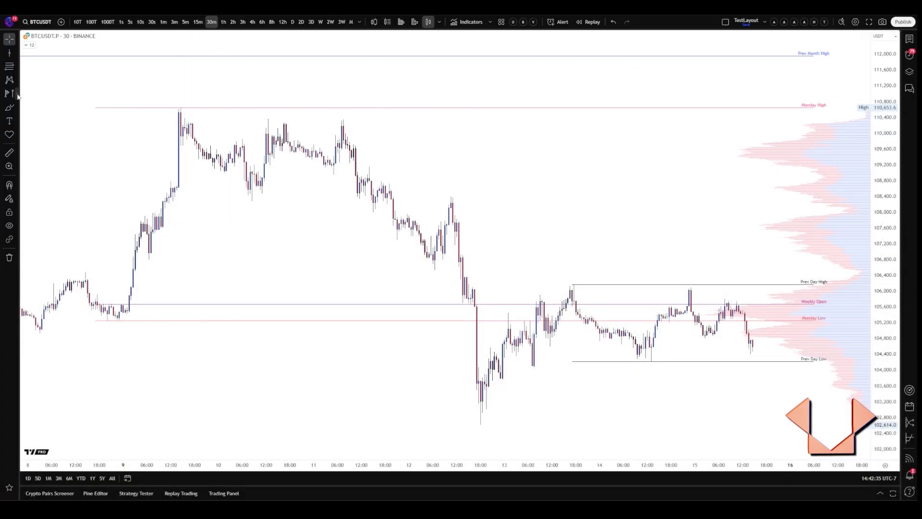
{"action": "left_click", "coordinate": [9, 93]}
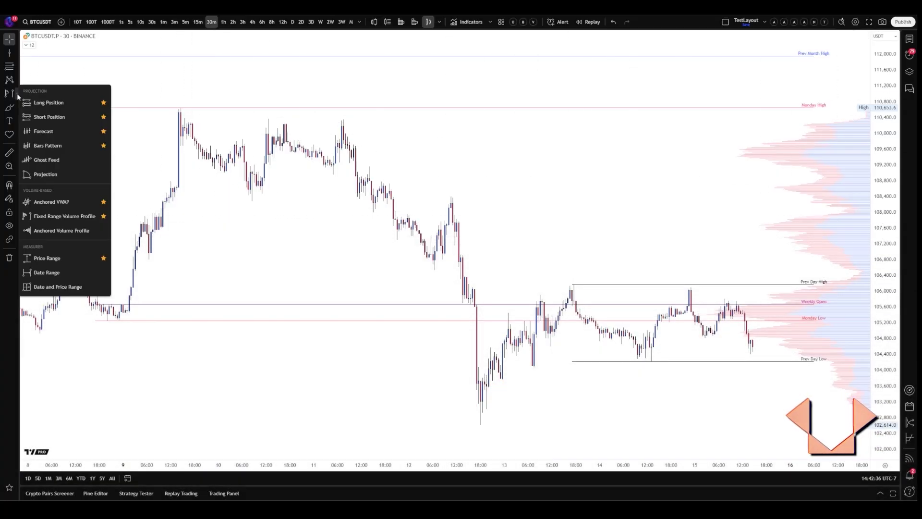
{"action": "left_click", "coordinate": [9, 108]}
{"action": "mouse_move", "coordinate": [315, 117]}
{"action": "left_mouse_down"}
{"action": "mouse_move", "coordinate": [142, 152]}
{"action": "mouse_move", "coordinate": [268, 120]}
{"action": "left_mouse_up"}
{"action": "mouse_move", "coordinate": [684, 294]}
{"action": "left_mouse_down"}
{"action": "mouse_move", "coordinate": [655, 287]}
{"action": "mouse_move", "coordinate": [693, 383]}
{"action": "left_mouse_up"}
{"action": "left_click_drag", "start_coordinate": [744, 370], "coordinate": [572, 286]}
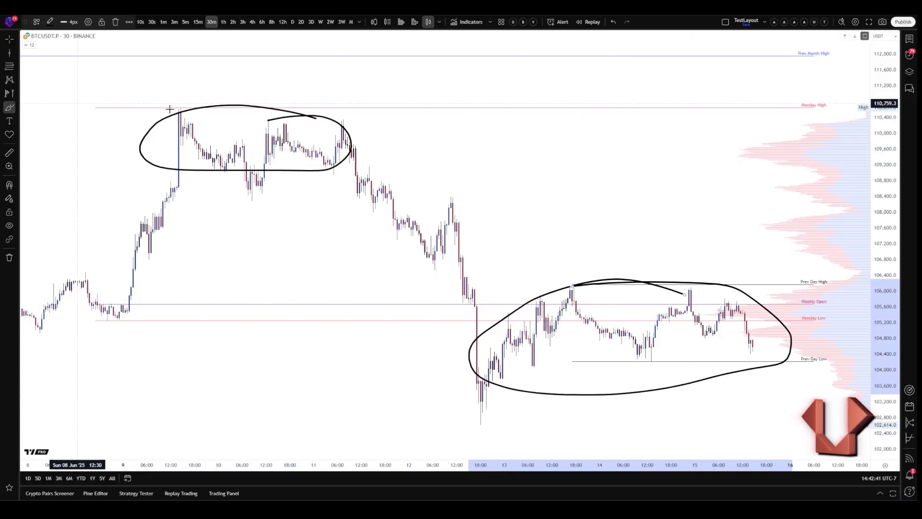
Step: Circle the 9 to 11 June value area, then brush its internal swings and the breakdown arrow to about 105,000
{"action": "mouse_move", "coordinate": [222, 167]}
{"action": "left_mouse_down"}
{"action": "mouse_move", "coordinate": [430, 148]}
{"action": "mouse_move", "coordinate": [187, 156]}
{"action": "mouse_move", "coordinate": [231, 167]}
{"action": "left_mouse_up"}
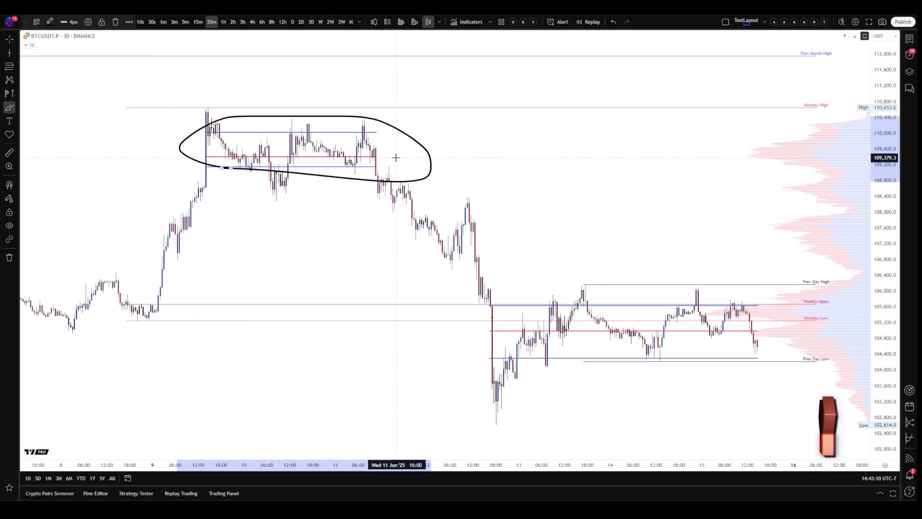
{"action": "left_click_drag", "start_coordinate": [206, 124], "coordinate": [374, 172]}
{"action": "mouse_move", "coordinate": [190, 188]}
{"action": "left_mouse_down"}
{"action": "mouse_move", "coordinate": [390, 190]}
{"action": "mouse_move", "coordinate": [475, 315]}
{"action": "mouse_move", "coordinate": [717, 312]}
{"action": "left_mouse_up"}
Step: Brush the lower and upper edges of the 12 to 15 June value area at about 104,150 and 105,650
{"action": "left_click_drag", "start_coordinate": [475, 363], "coordinate": [809, 363]}
{"action": "mouse_move", "coordinate": [652, 304]}
{"action": "left_mouse_down"}
{"action": "mouse_move", "coordinate": [725, 305]}
{"action": "mouse_move", "coordinate": [511, 305]}
{"action": "left_mouse_up"}
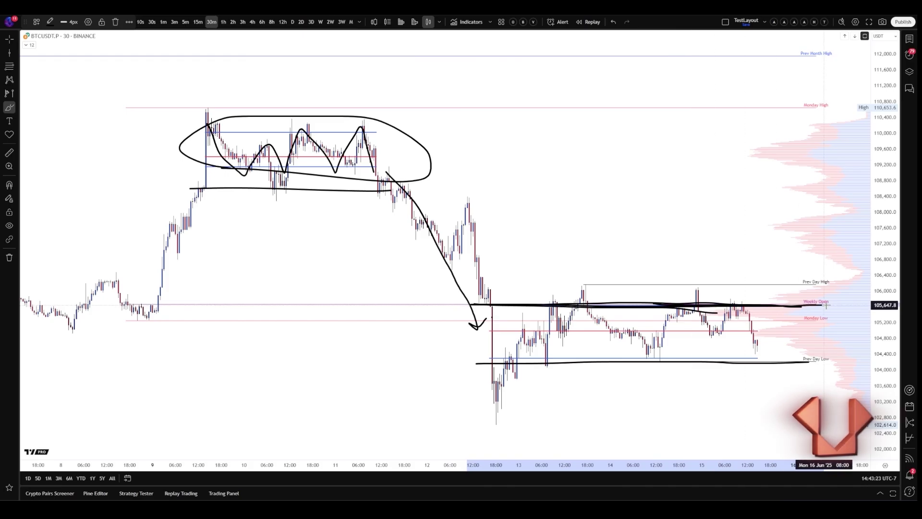
{"action": "scroll", "coordinate": [561, 314], "scroll_direction": "down", "scroll_amount": 2}
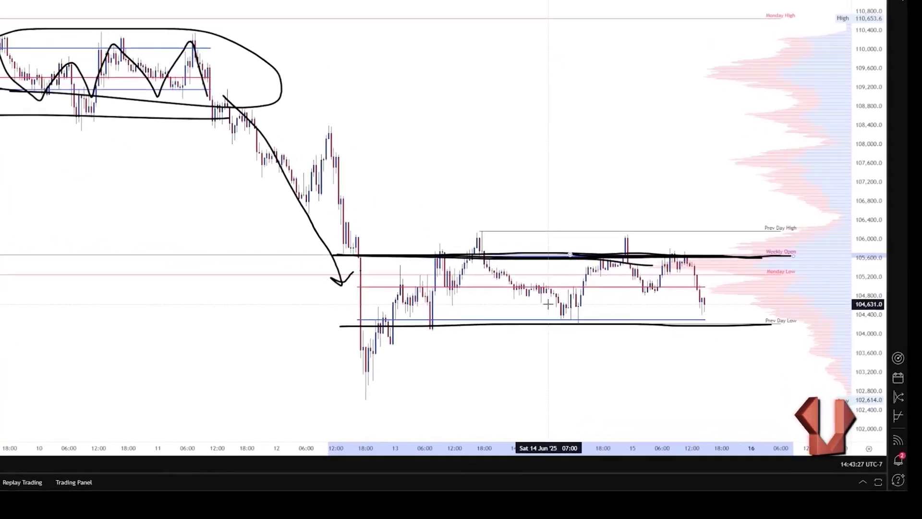
Step: Circle the potential breakout zones just below the mid-June value area low and just above its value area high
{"action": "left_click_drag", "start_coordinate": [734, 339], "coordinate": [727, 359]}
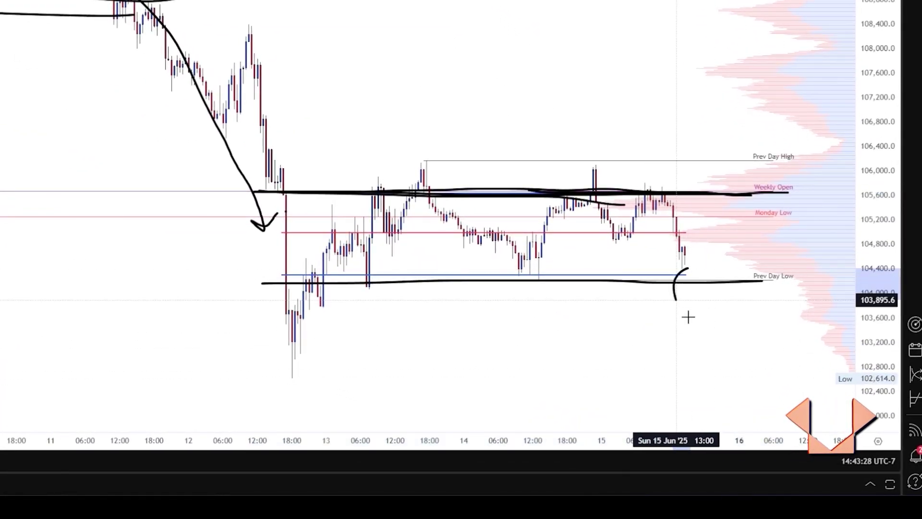
{"action": "left_click_drag", "start_coordinate": [687, 317], "coordinate": [638, 288]}
{"action": "mouse_move", "coordinate": [676, 175]}
{"action": "left_mouse_down"}
{"action": "mouse_move", "coordinate": [737, 175]}
{"action": "mouse_move", "coordinate": [696, 167]}
{"action": "left_mouse_up"}
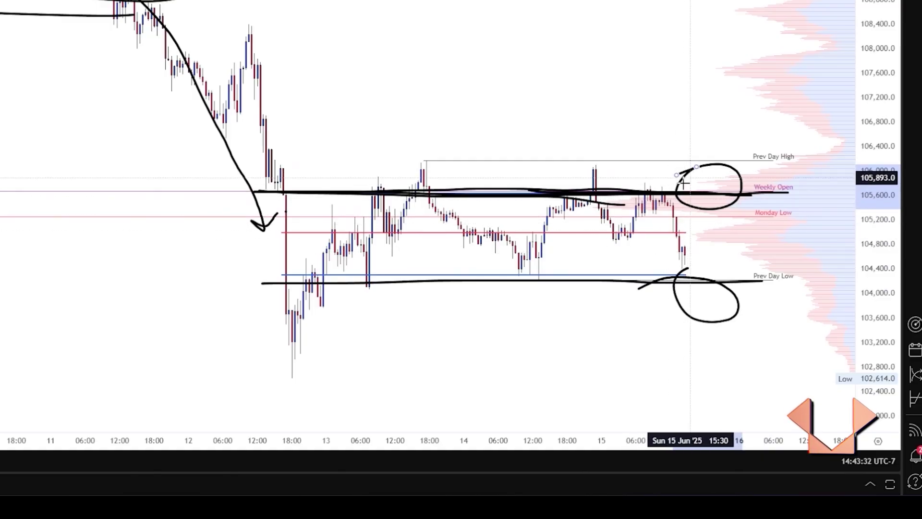
Step: Brush a projected breakdown and retest arrow to about 102,300 and a breakout and retest arrow to about 107,300
{"action": "left_click_drag", "start_coordinate": [692, 288], "coordinate": [701, 351]}
{"action": "mouse_move", "coordinate": [716, 300]}
{"action": "left_mouse_down"}
{"action": "mouse_move", "coordinate": [689, 346]}
{"action": "mouse_move", "coordinate": [682, 325]}
{"action": "mouse_move", "coordinate": [715, 329]}
{"action": "mouse_move", "coordinate": [742, 394]}
{"action": "left_mouse_up"}
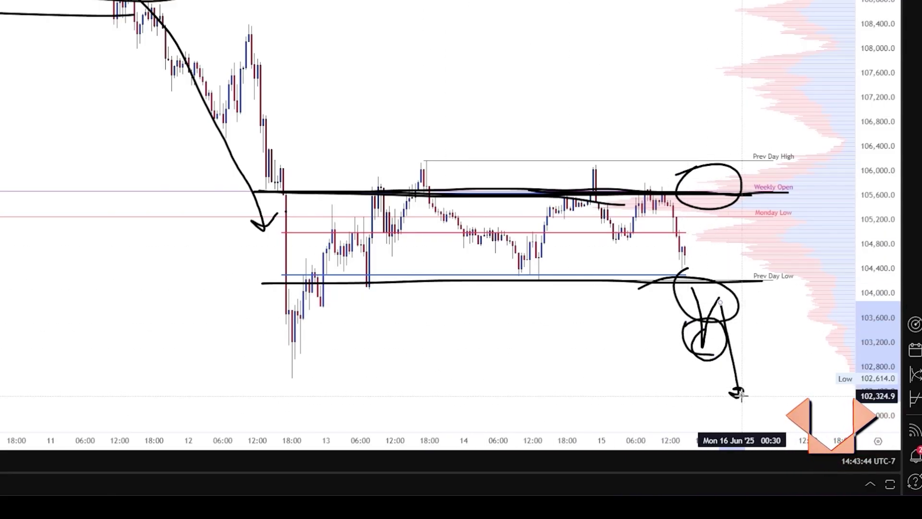
{"action": "mouse_move", "coordinate": [667, 192]}
{"action": "left_mouse_down"}
{"action": "mouse_move", "coordinate": [681, 164]}
{"action": "mouse_move", "coordinate": [696, 185]}
{"action": "mouse_move", "coordinate": [720, 81]}
{"action": "mouse_move", "coordinate": [701, 99]}
{"action": "left_mouse_up"}
Step: Brush projected swings inside the mid-June value area and a line near its low at about 104,500
{"action": "mouse_move", "coordinate": [688, 254]}
{"action": "left_mouse_down"}
{"action": "mouse_move", "coordinate": [728, 264]}
{"action": "mouse_move", "coordinate": [749, 206]}
{"action": "mouse_move", "coordinate": [789, 209]}
{"action": "mouse_move", "coordinate": [793, 278]}
{"action": "left_mouse_up"}
{"action": "mouse_move", "coordinate": [369, 271]}
{"action": "left_mouse_down"}
{"action": "mouse_move", "coordinate": [758, 256]}
{"action": "mouse_move", "coordinate": [731, 274]}
{"action": "left_mouse_up"}
{"action": "scroll", "coordinate": [586, 240], "scroll_direction": "down", "scroll_amount": 4}
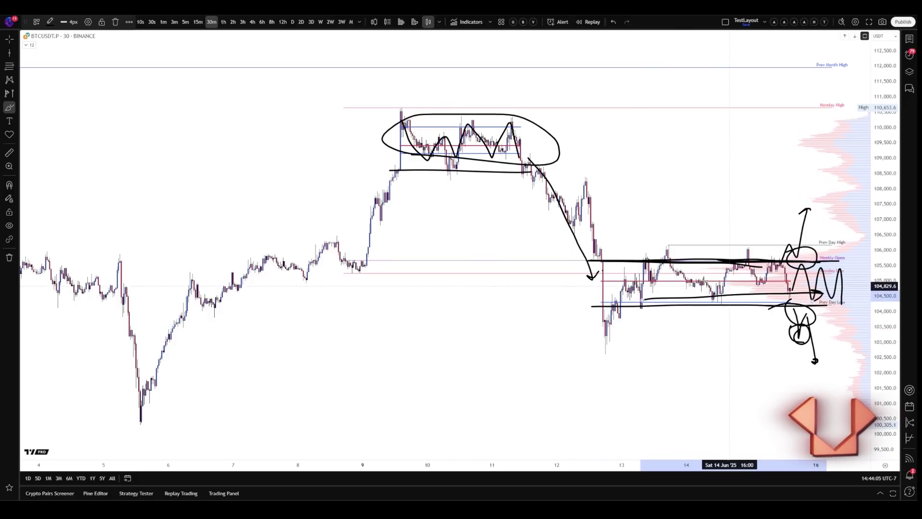
Step: Re-mark the mid-June value area low and brush lines across from the earlier June range at about 108,600 and 110,200
{"action": "scroll", "coordinate": [566, 368], "scroll_direction": "up", "scroll_amount": 5}
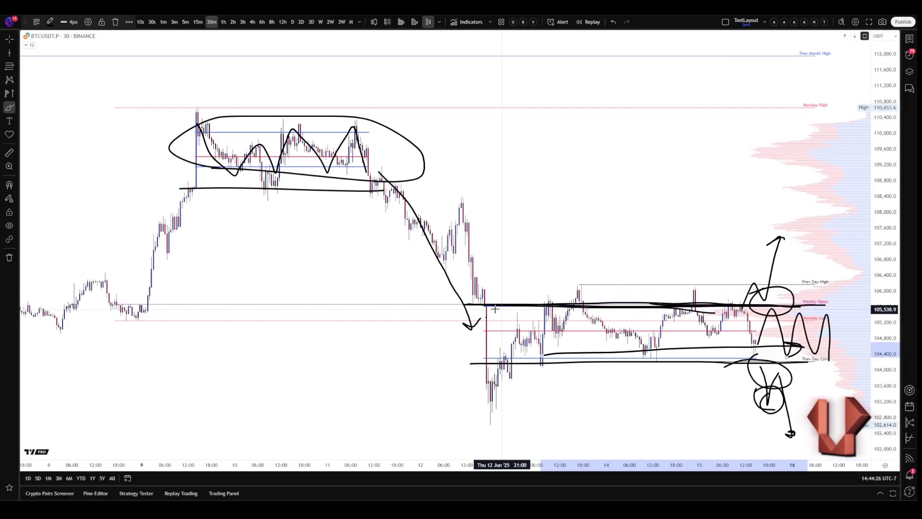
{"action": "left_click_drag", "start_coordinate": [469, 363], "coordinate": [816, 366]}
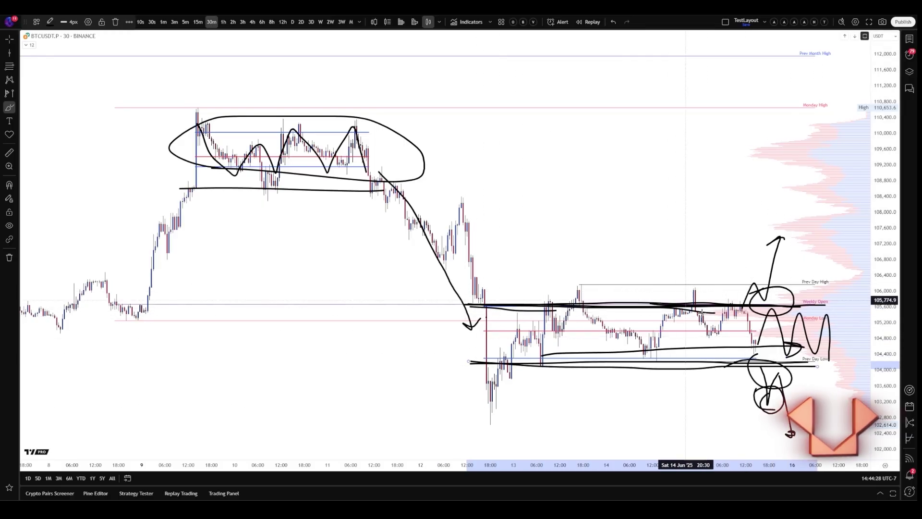
{"action": "left_click_drag", "start_coordinate": [231, 190], "coordinate": [794, 189]}
{"action": "left_click_drag", "start_coordinate": [163, 126], "coordinate": [823, 126]}
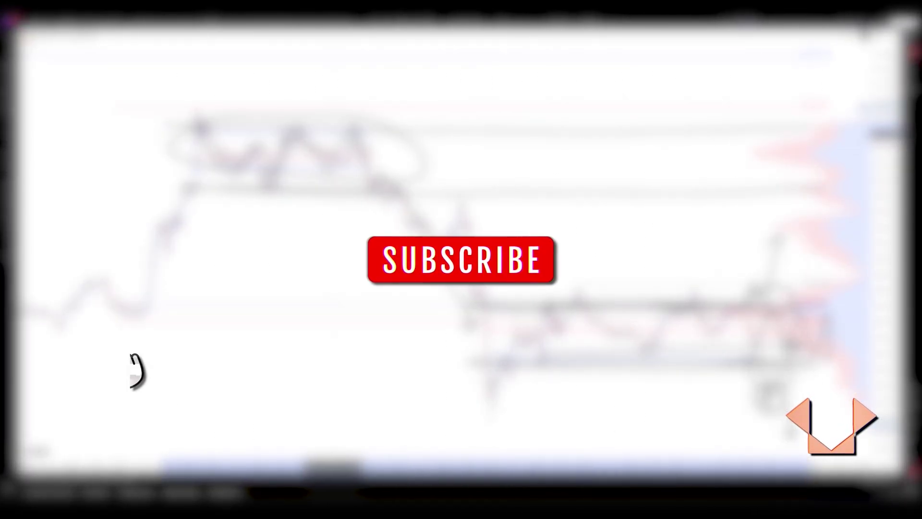